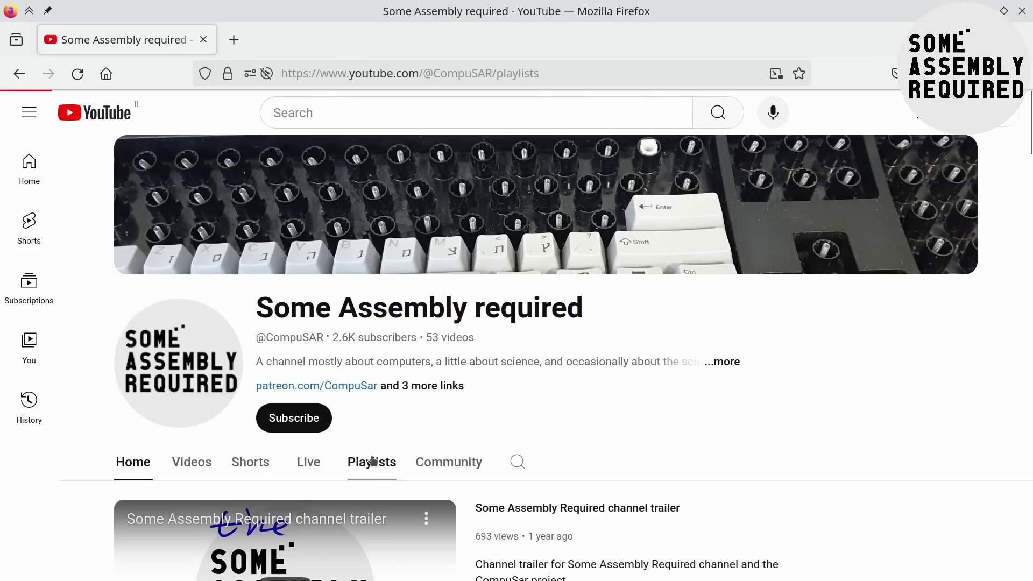
pyautogui.scroll(-5, 903, 363)
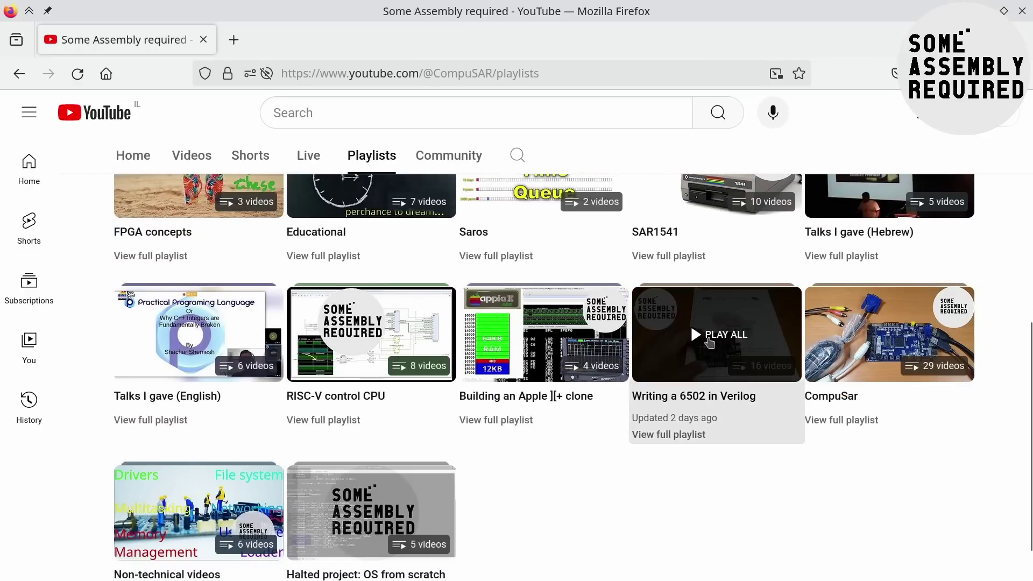
# Start playing the 'Writing a 6502 in Verilog' playlist from its first video
pyautogui.click(714, 369)
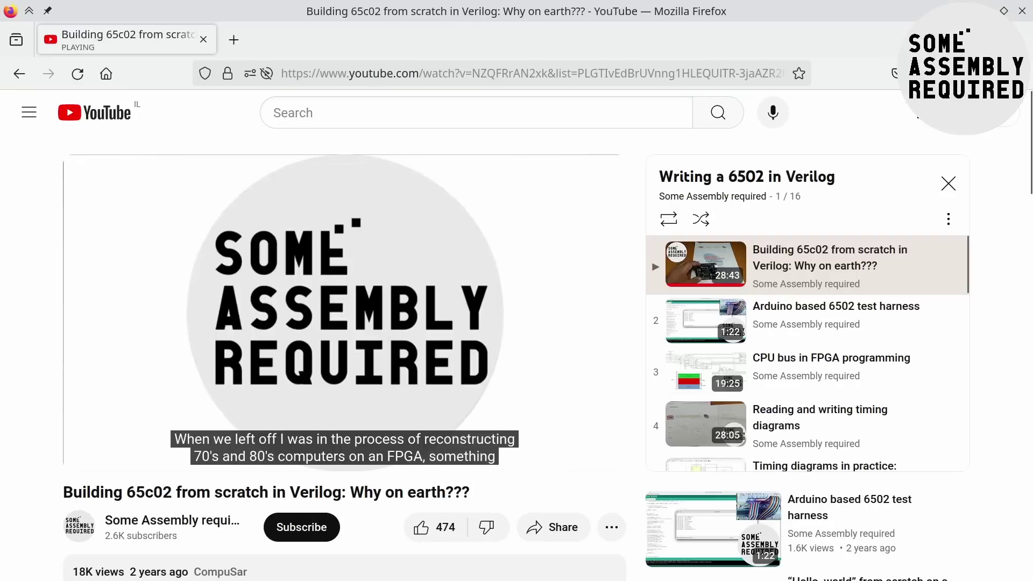
pyautogui.scroll(-3, 555, 488)
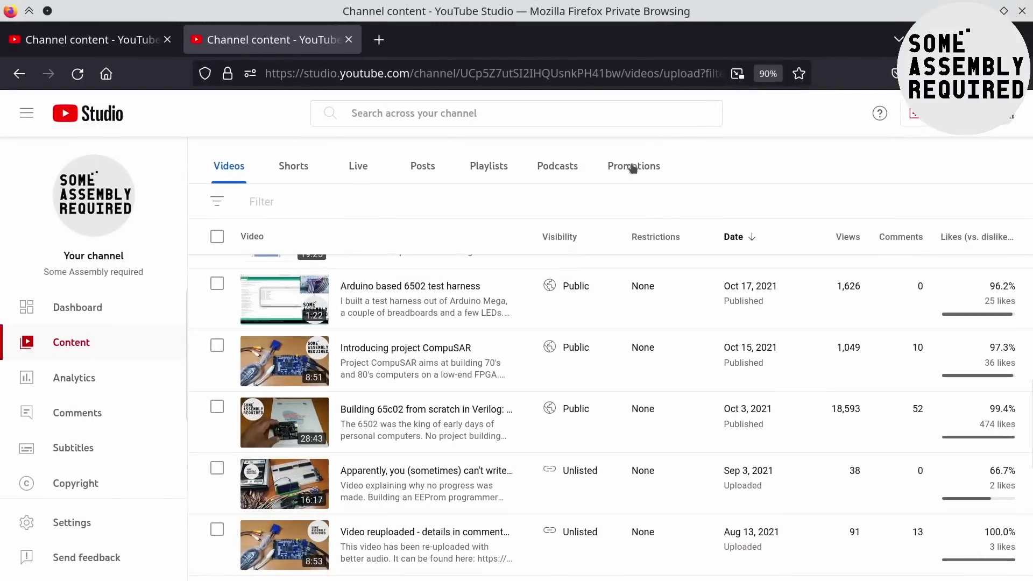
pyautogui.moveTo(420, 421)
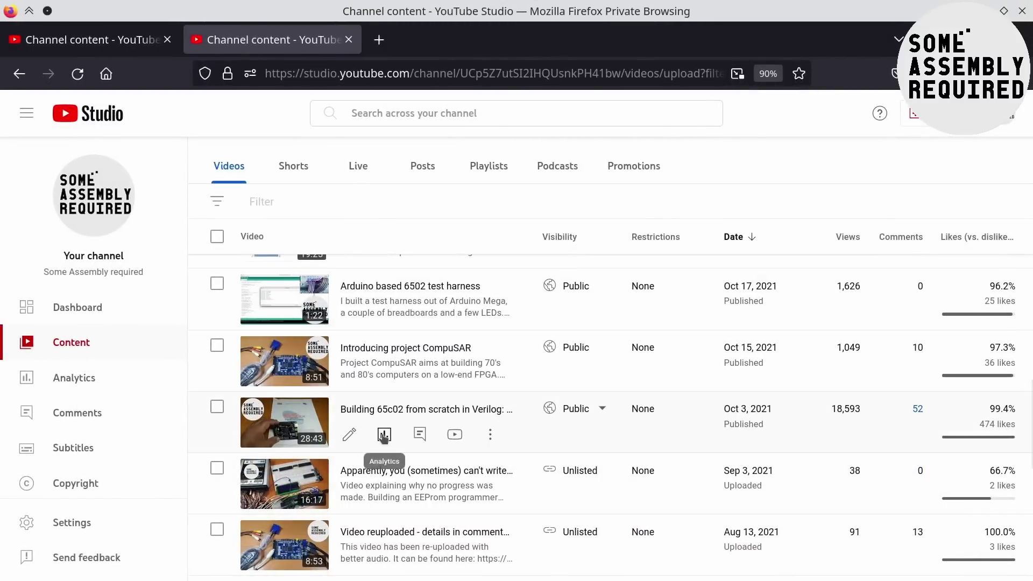
# Show analytics for the Building 65c02 video and highlight its +459 subscribers
pyautogui.click(384, 434)
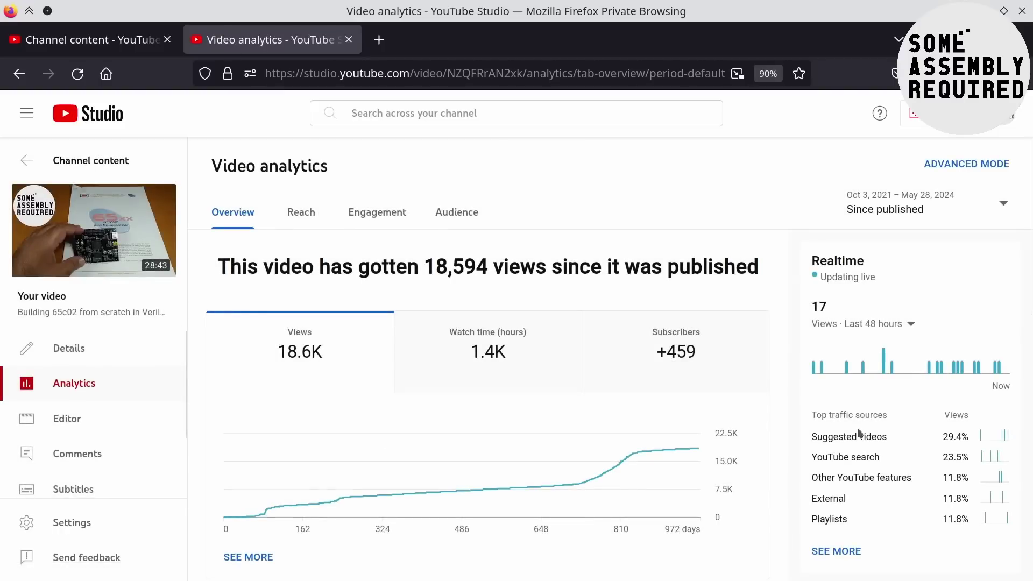
pyautogui.doubleClick(677, 353)
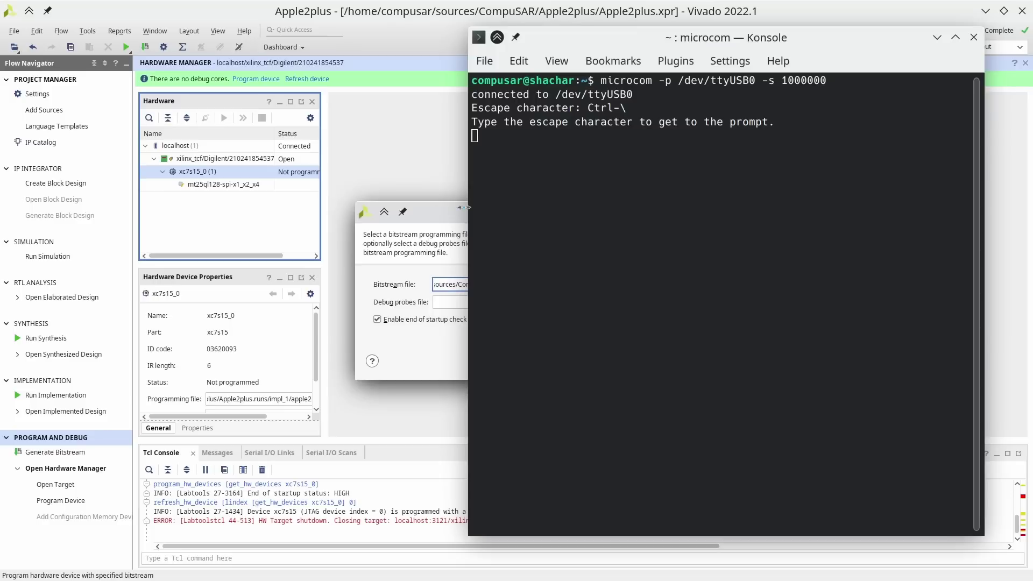
# Move the Program Device dialog aside and program the xc7s15 with the Apple2plus bitstream
pyautogui.moveTo(436, 212); pyautogui.dragTo(186, 207)
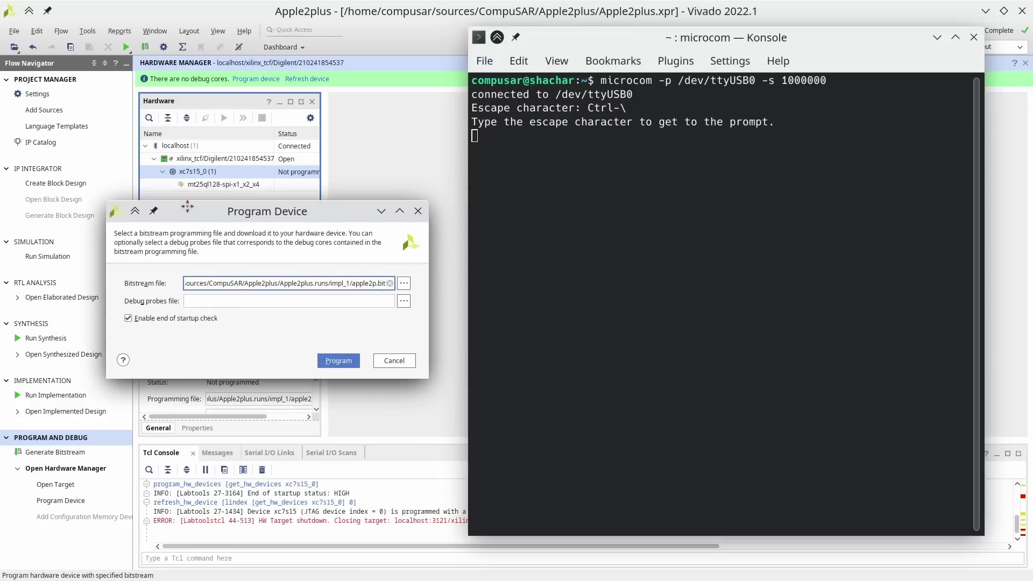
pyautogui.click(331, 364)
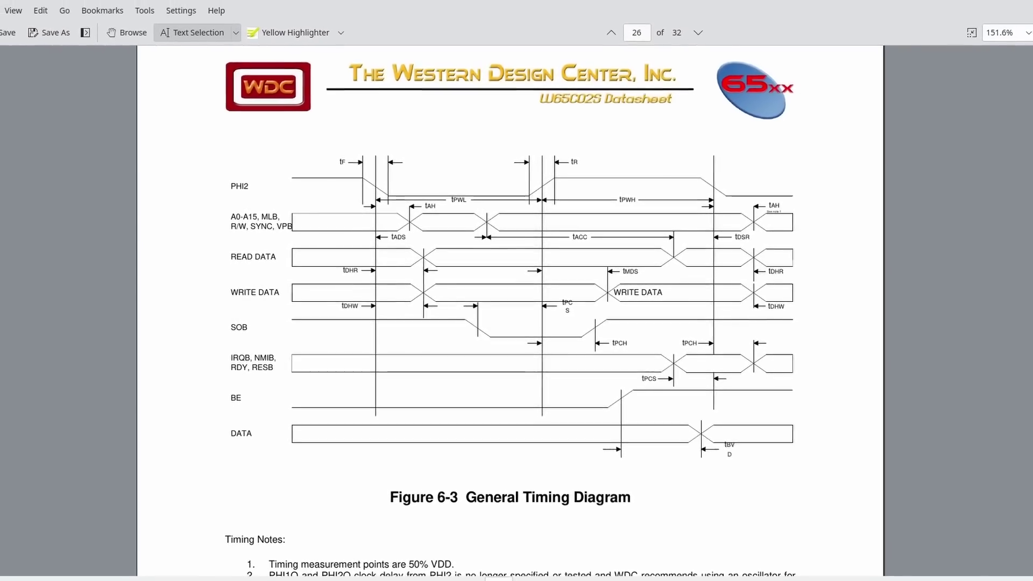
pyautogui.scroll(5, 517, 324)
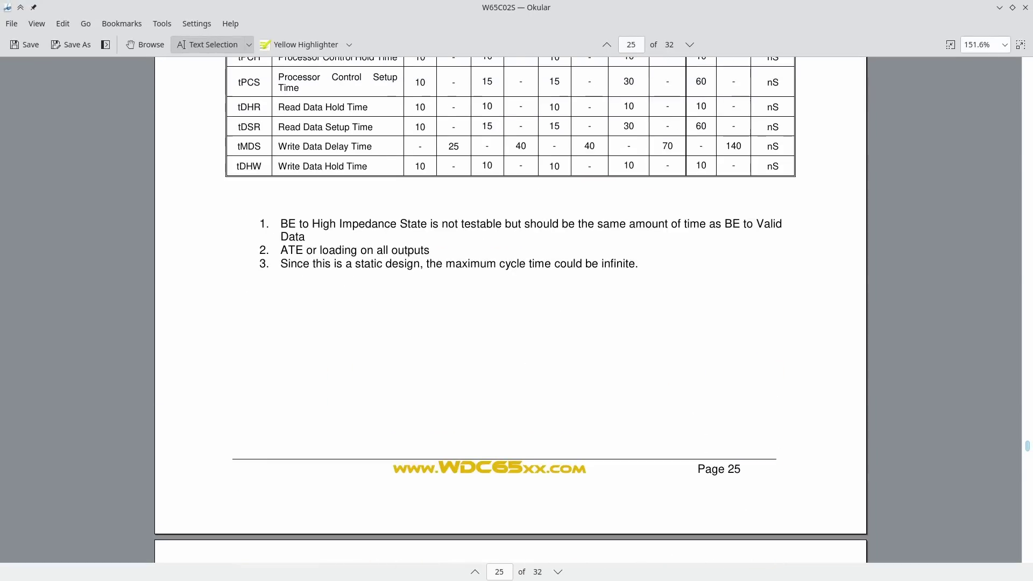
pyautogui.scroll(10, 516, 323)
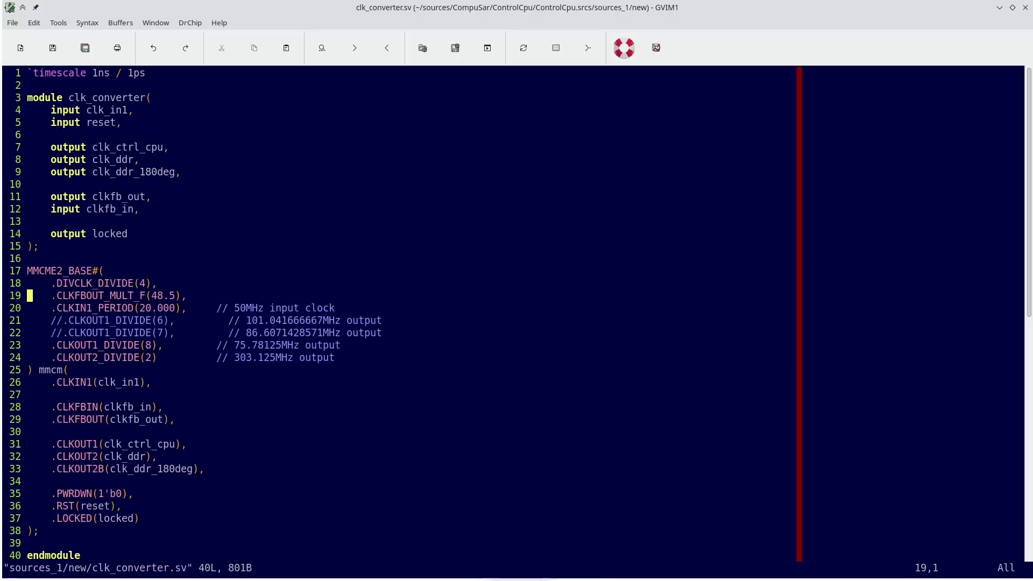
pyautogui.press('j')
pyautogui.press('j')
pyautogui.press('j')
pyautogui.press('j')
pyautogui.press('j')
pyautogui.press('j')
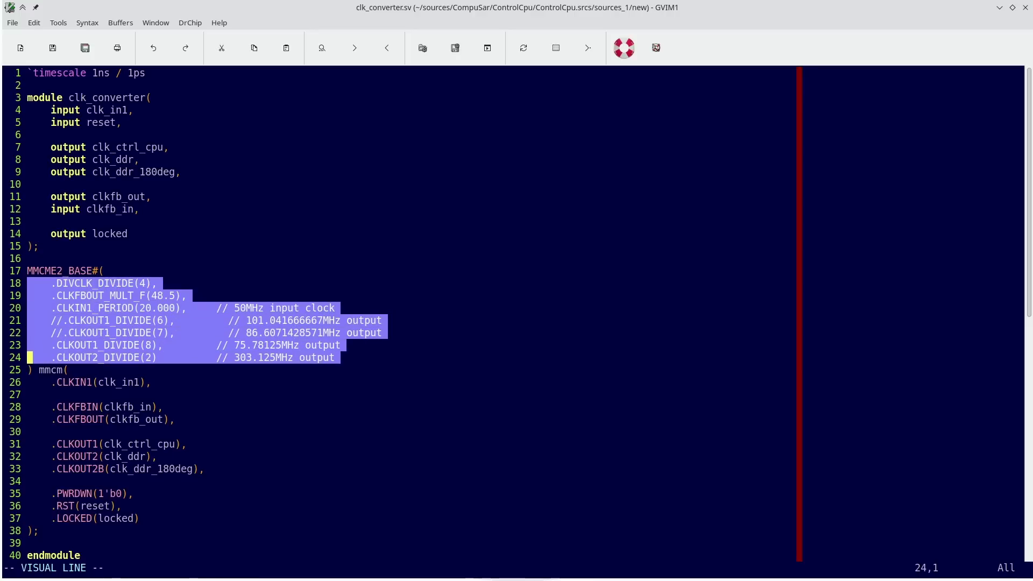
pyautogui.press('Escape')
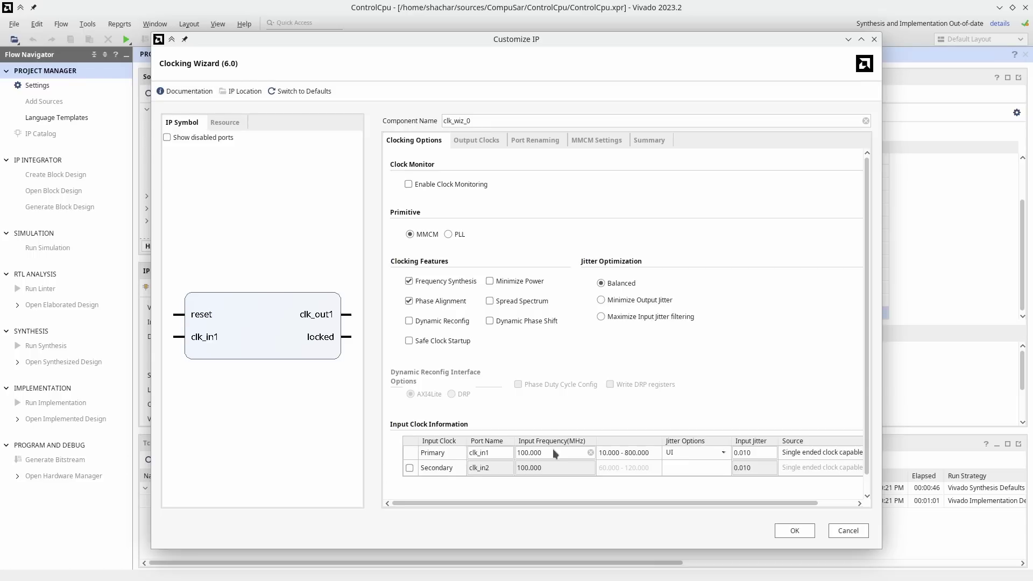
# Switch top.sv to the 86607143 Hz CTRL_CLOCK_HZ localparam and save the file
pyautogui.click(559, 454)
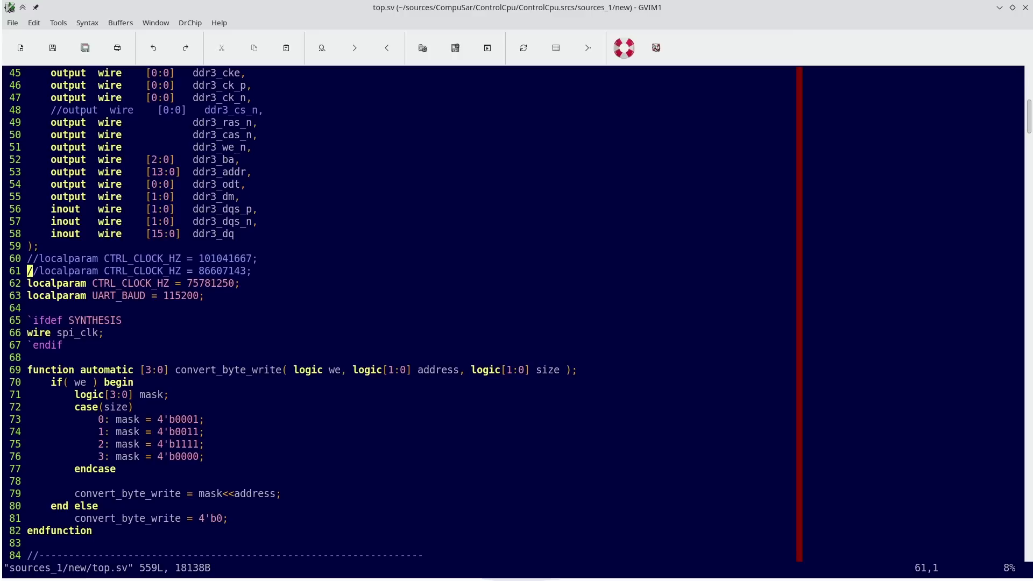
pyautogui.press('x')
pyautogui.press('x')
pyautogui.write('i//')
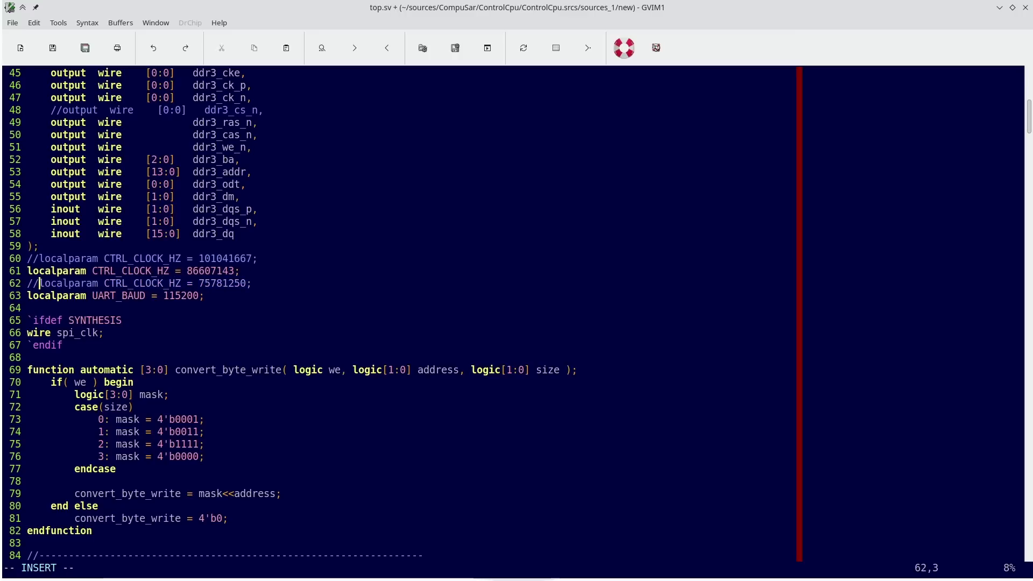
pyautogui.write(':q')
pyautogui.press('Return')
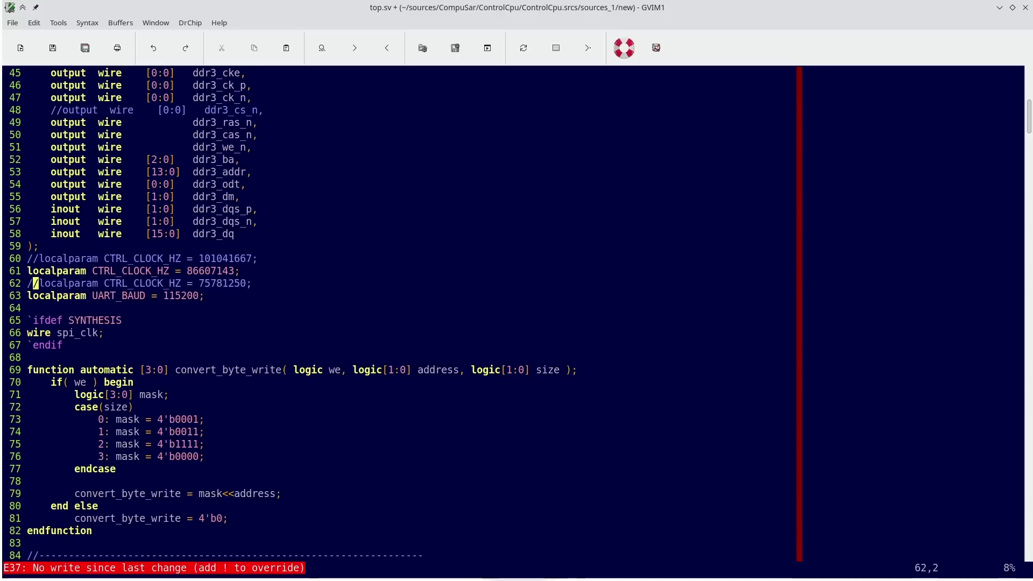
pyautogui.write(':w')
pyautogui.press('Return')
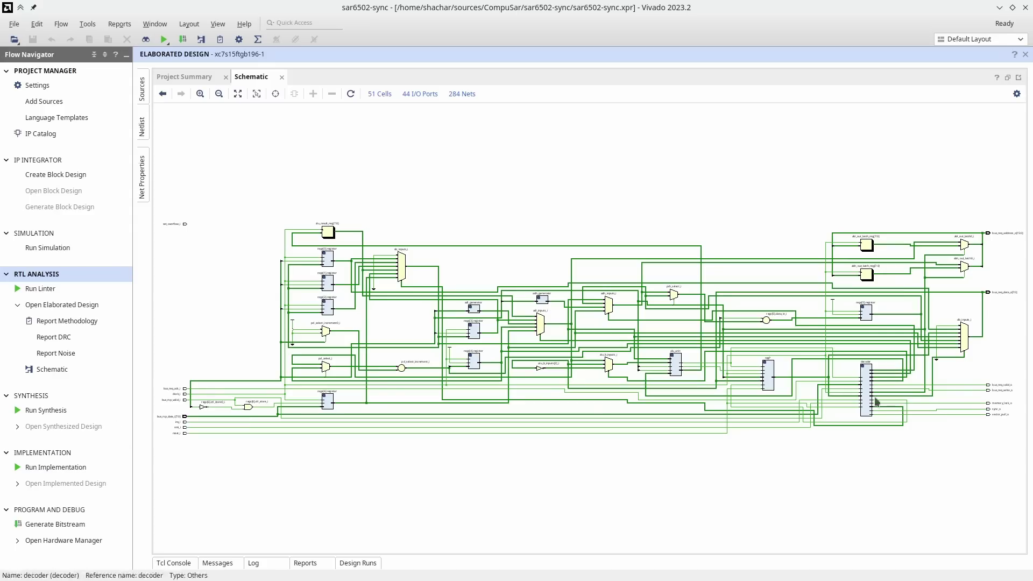
pyautogui.moveTo(957, 375); pyautogui.dragTo(945, 414)
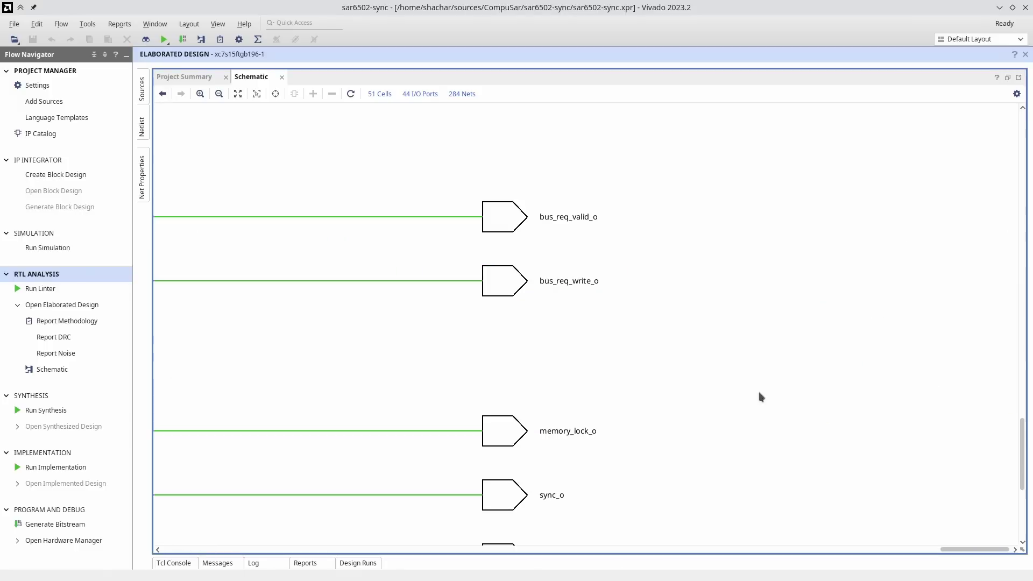
# Zoom the elaborated schematic in on its output ports
pyautogui.click(420, 218)
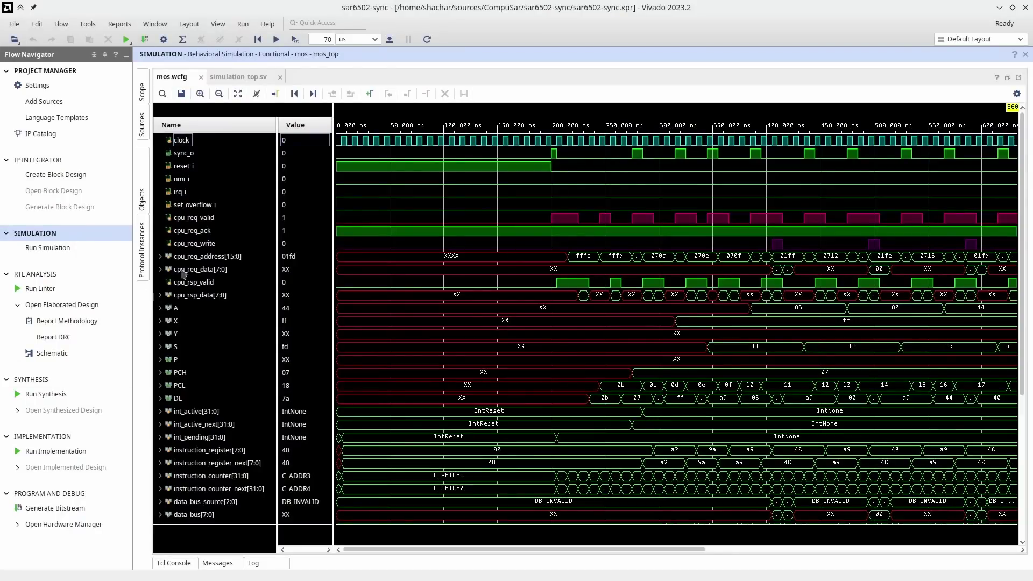
# Select the cpu_req_valid signal in the waveform name list
pyautogui.click(193, 218)
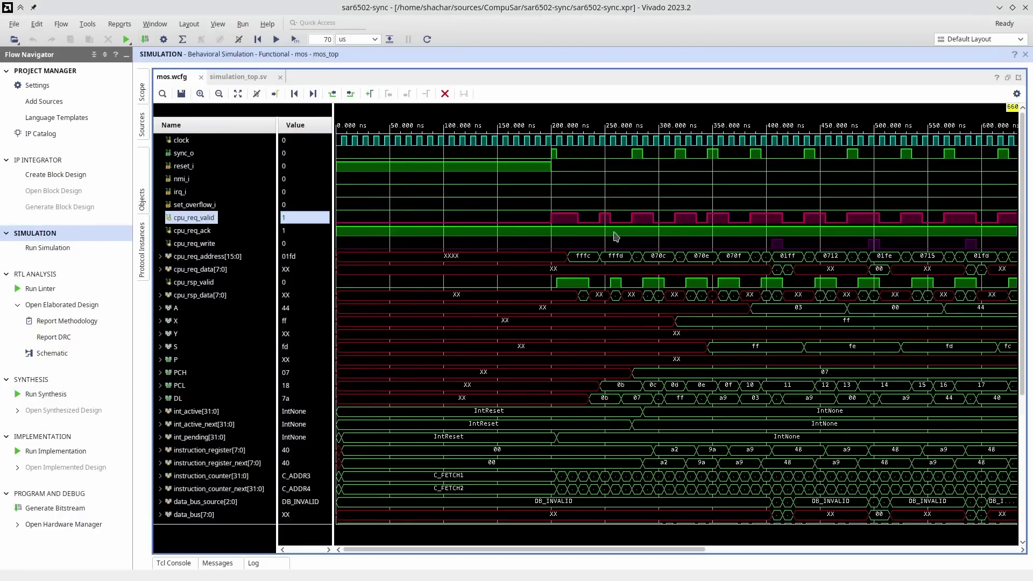
pyautogui.hscroll(3, 939, 229)
pyautogui.hscroll(2, 939, 228)
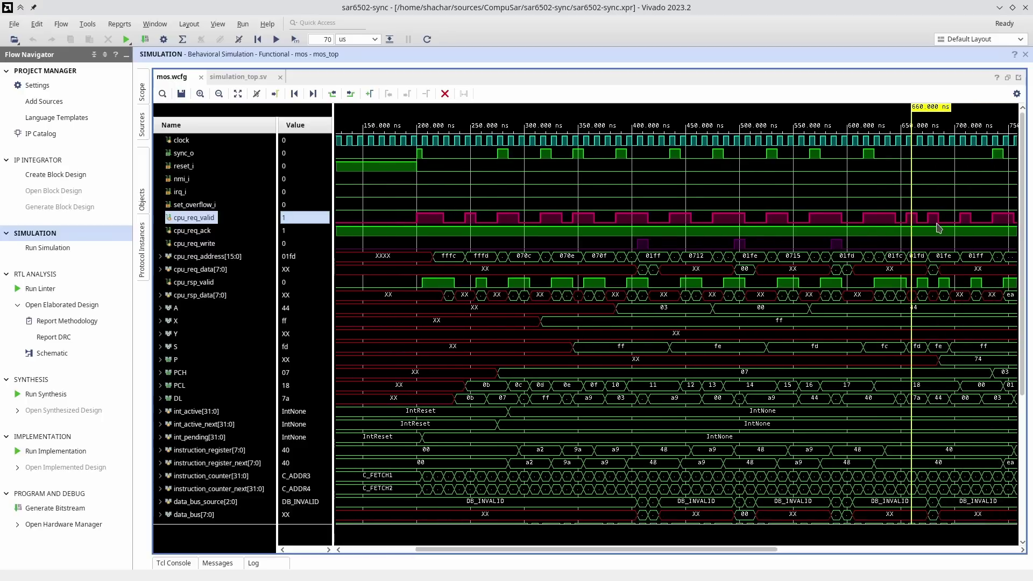
pyautogui.hscroll(1, 938, 228)
pyautogui.hscroll(2, 939, 229)
pyautogui.hscroll(2, 939, 228)
pyautogui.hscroll(2, 939, 228)
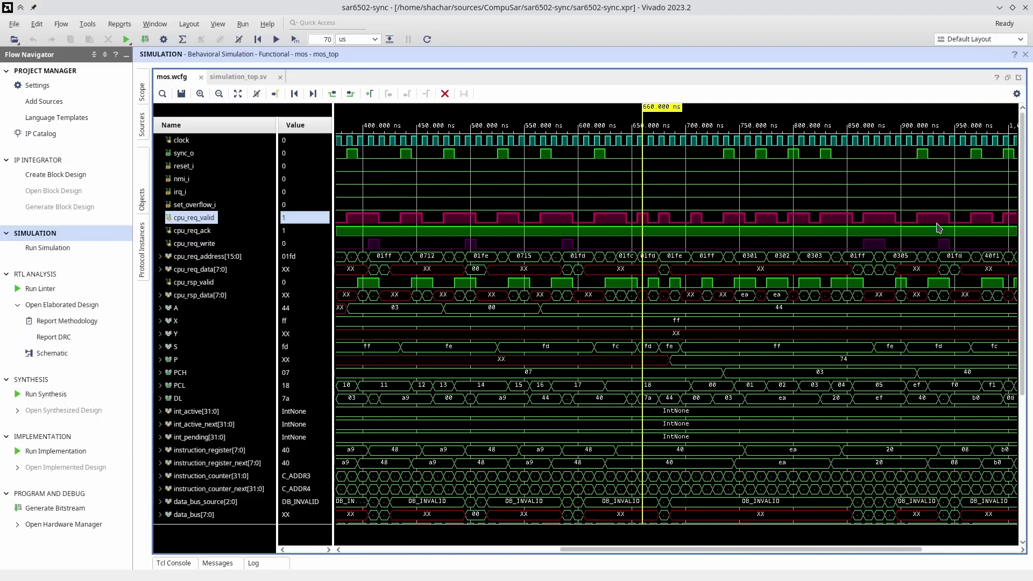
pyautogui.hscroll(2, 939, 228)
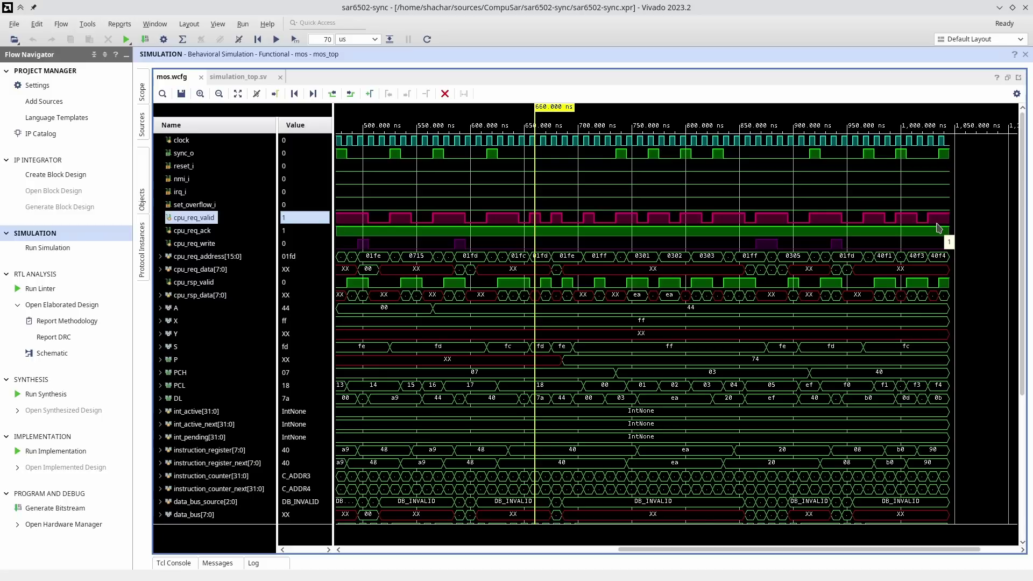
# Reopen the elaborated design and select the bus_req_ack_i input net to see its properties
pyautogui.click(63, 307)
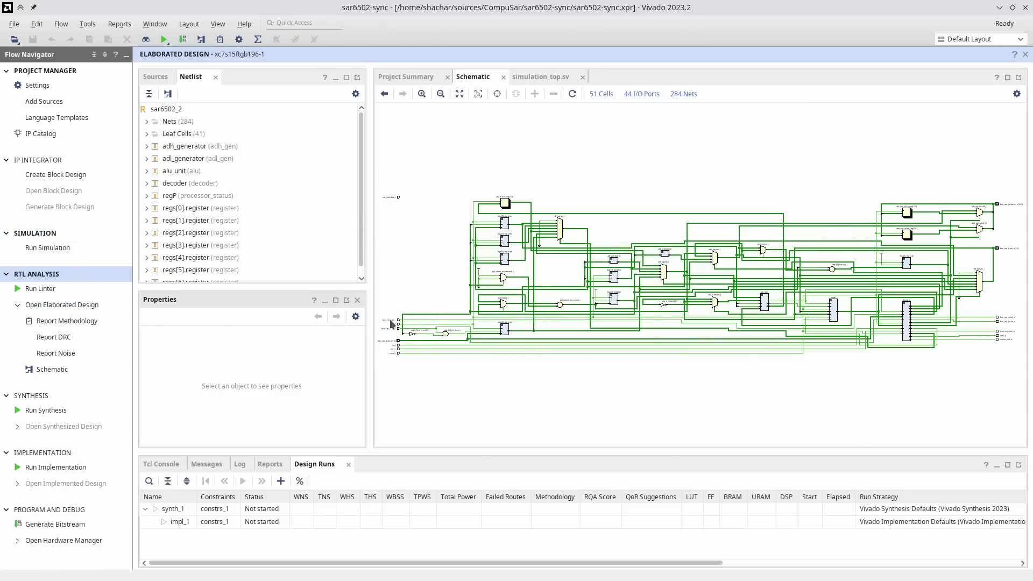
pyautogui.scroll(5, 391, 323)
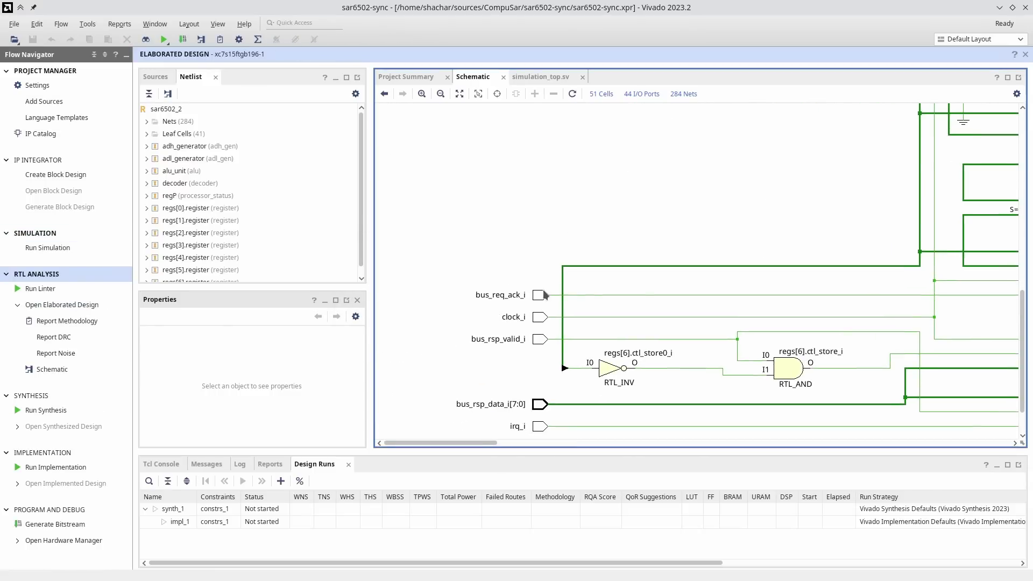
pyautogui.click(554, 295)
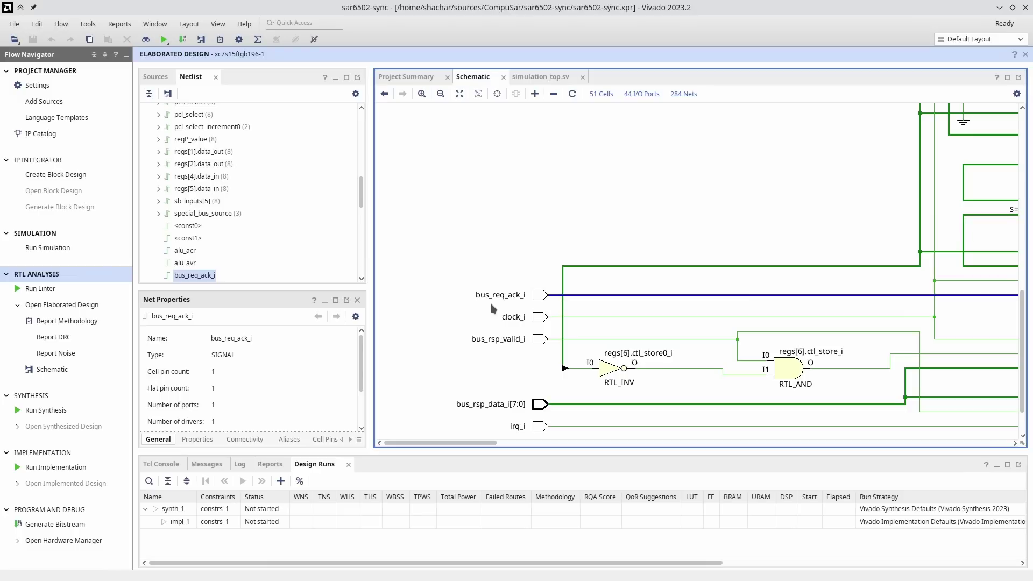